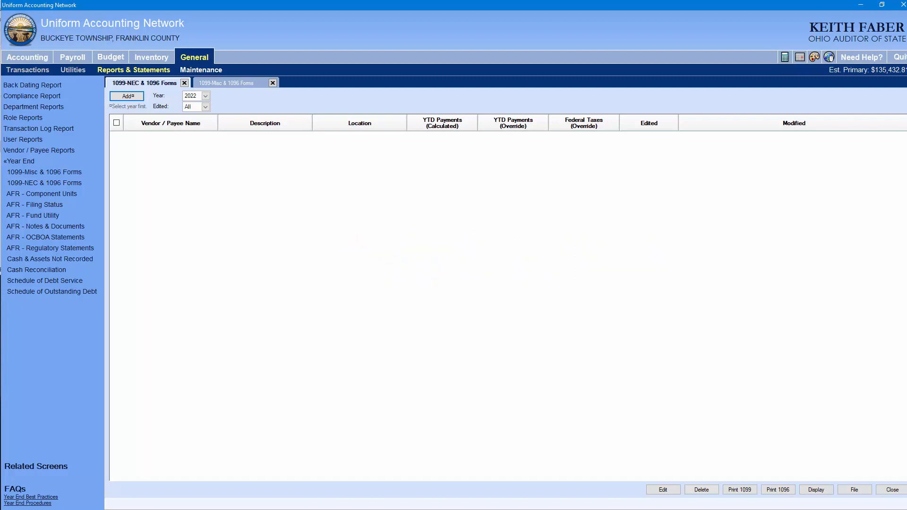
Close both open 1099 forms screens and open the Entity Setup window from the General maintenance options
click(184, 84)
click(184, 84)
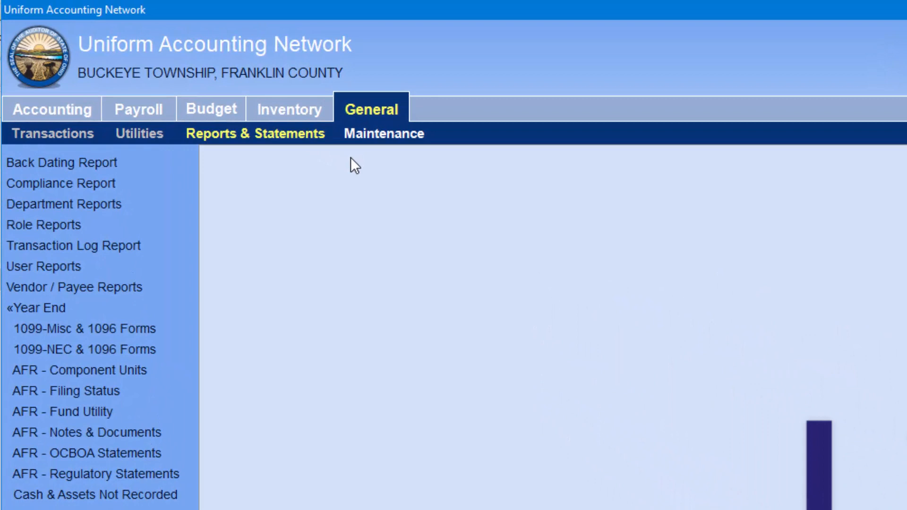
click(384, 116)
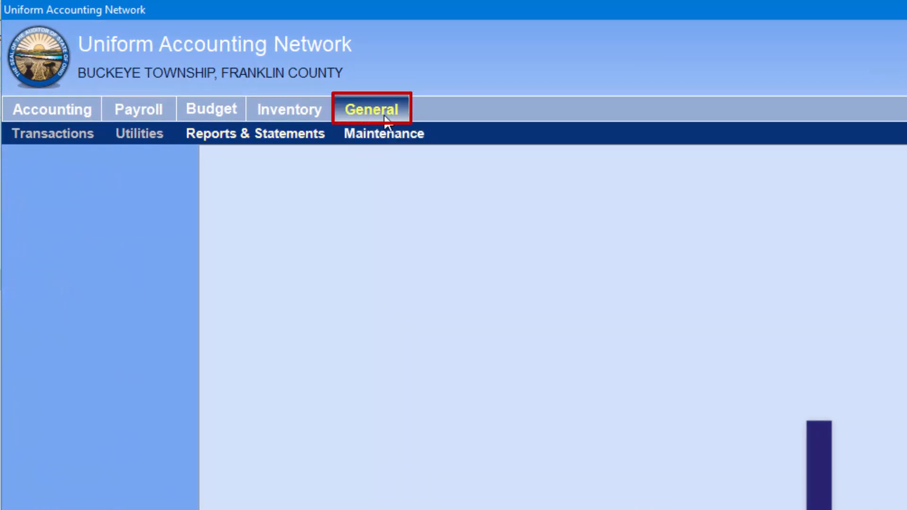
click(423, 137)
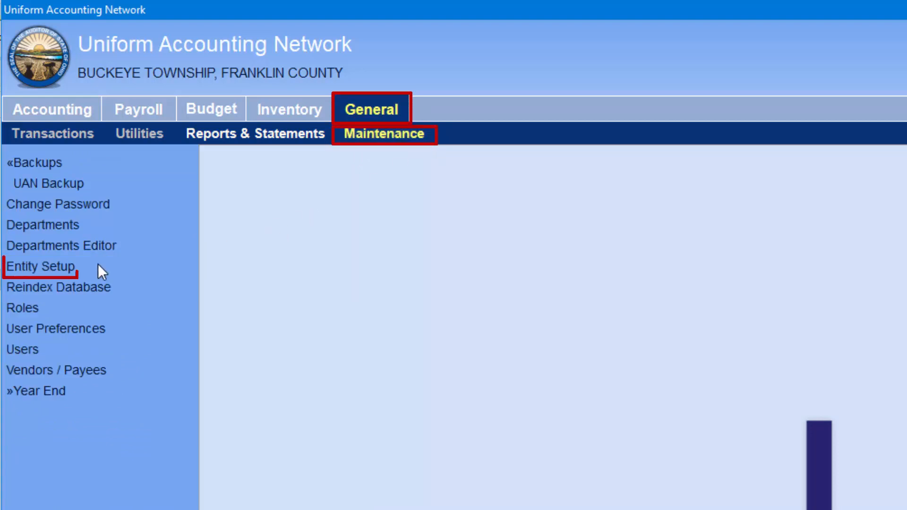
click(78, 265)
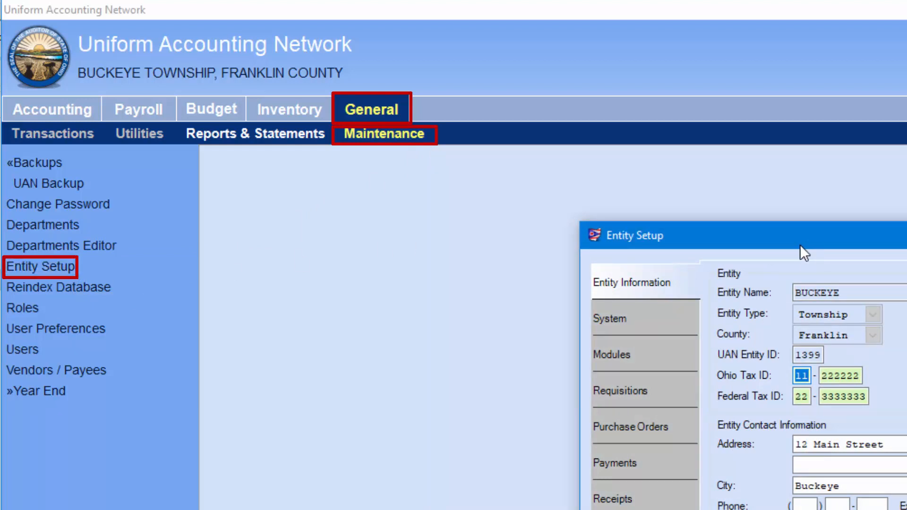
drag(800, 245, 429, 195)
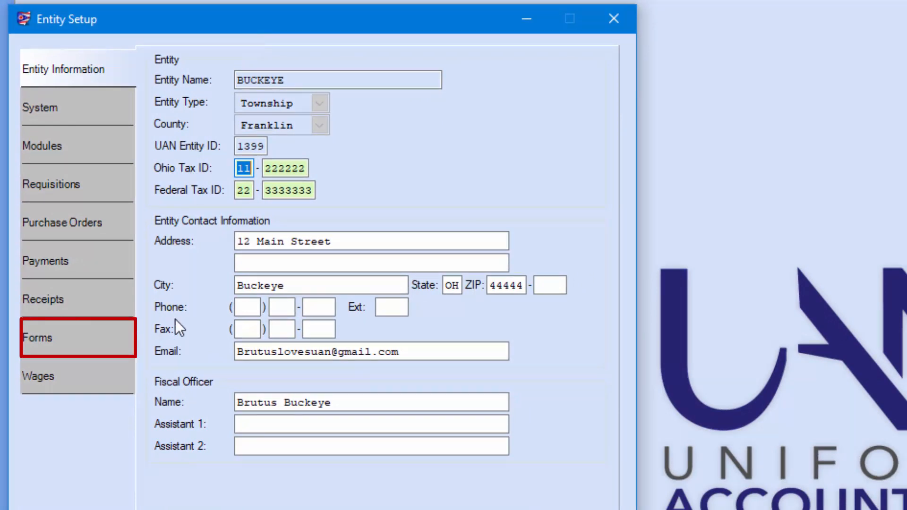
In the Forms settings, set the 1099-NEC form to use a custom layout and open its designer for 2022
click(96, 339)
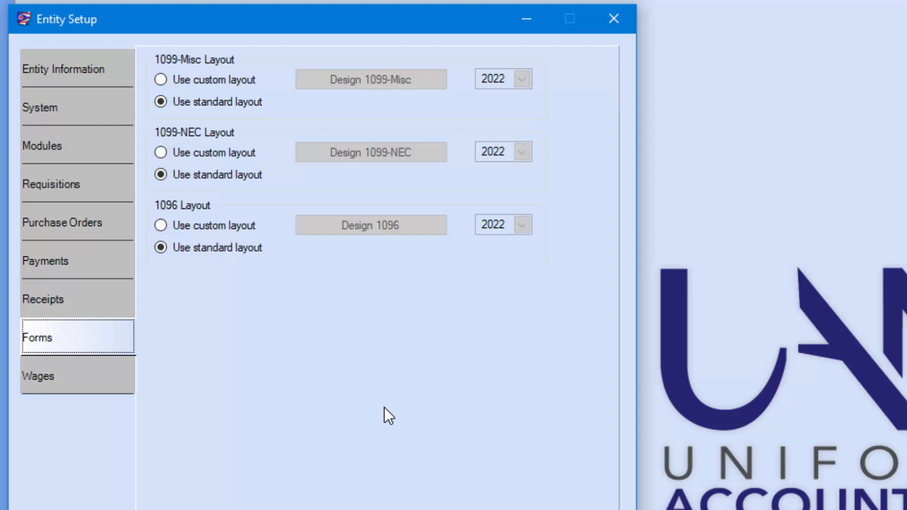
click(161, 153)
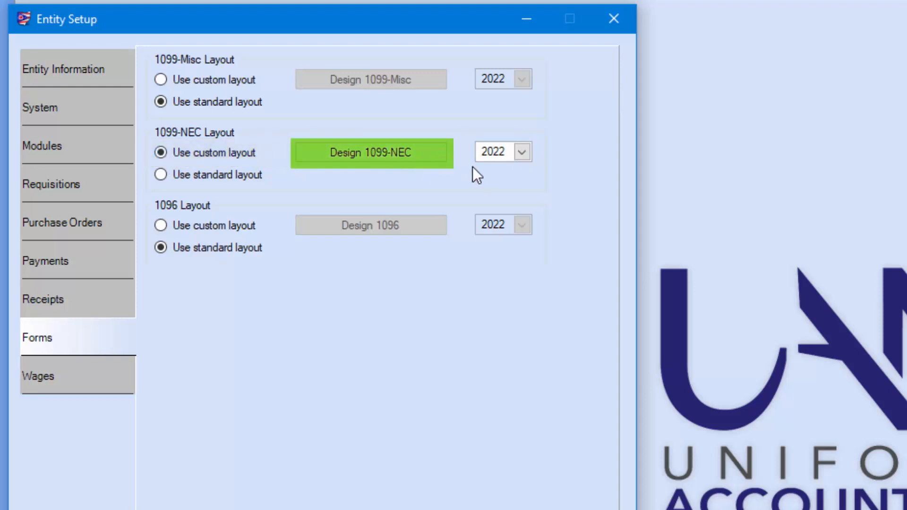
click(427, 154)
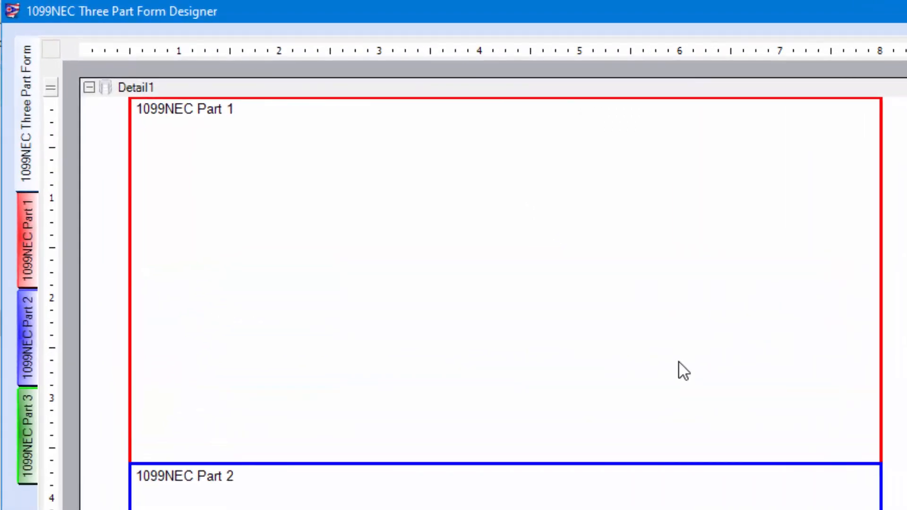
Look through the 1099NEC Three Part Form layout and its Parts 1, 2 and 3, ending on Part 1
click(29, 129)
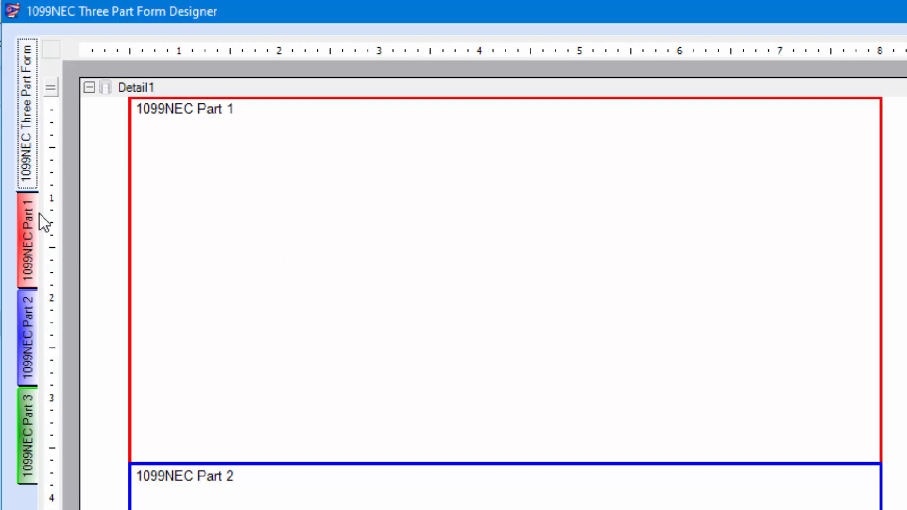
click(21, 238)
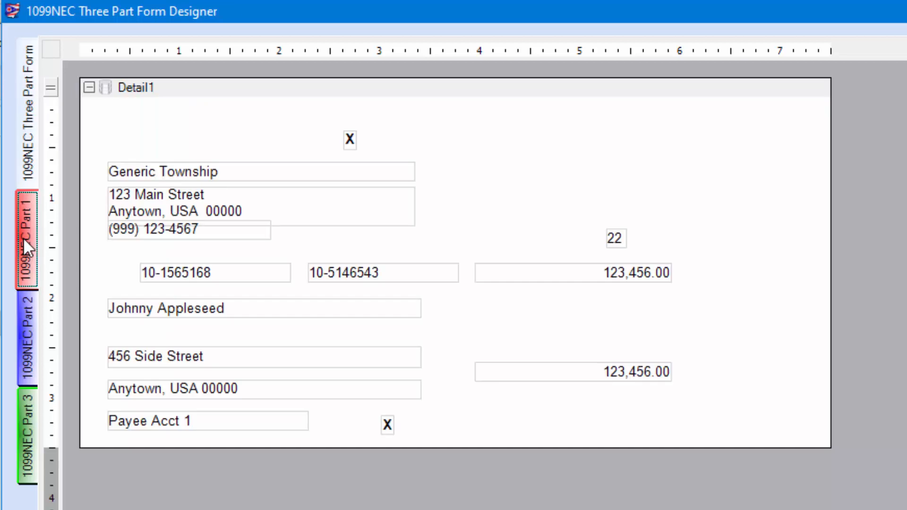
click(24, 339)
click(22, 451)
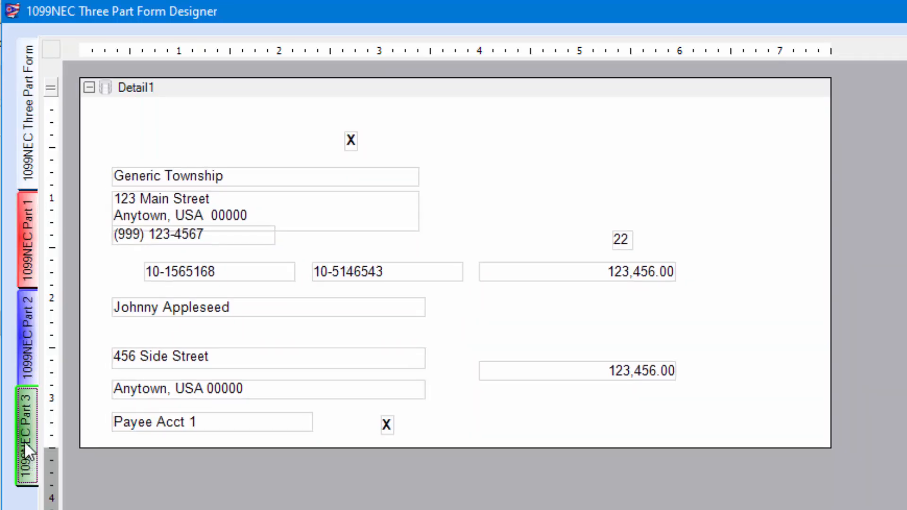
click(25, 240)
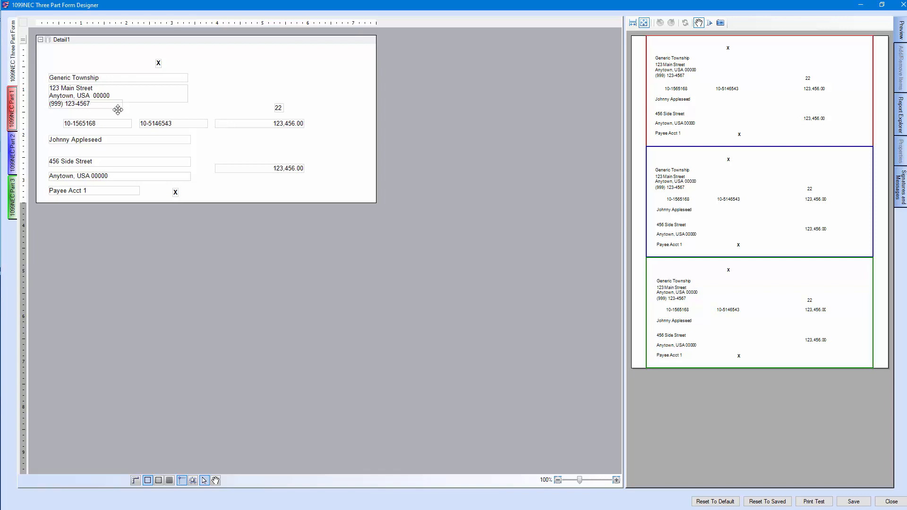
Reposition the township phone number field on Part 1 so it sits just below the township address field
click(102, 105)
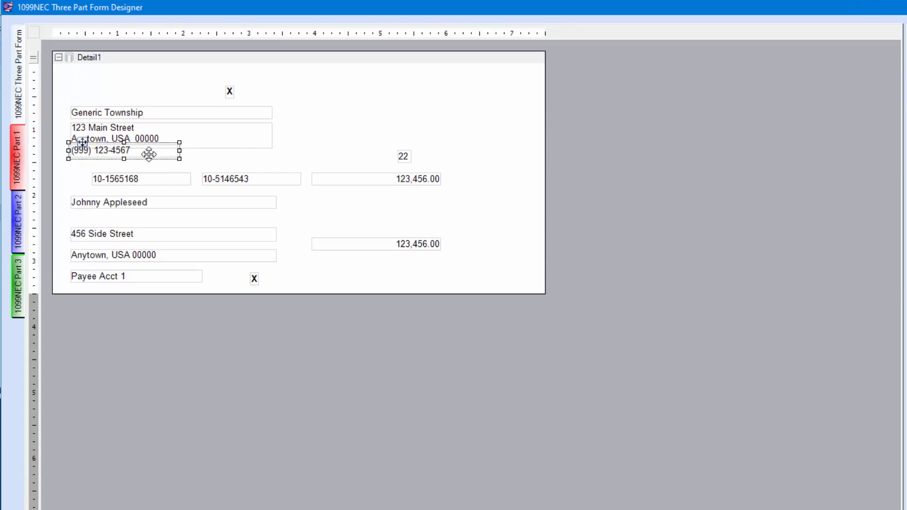
drag(149, 154, 146, 161)
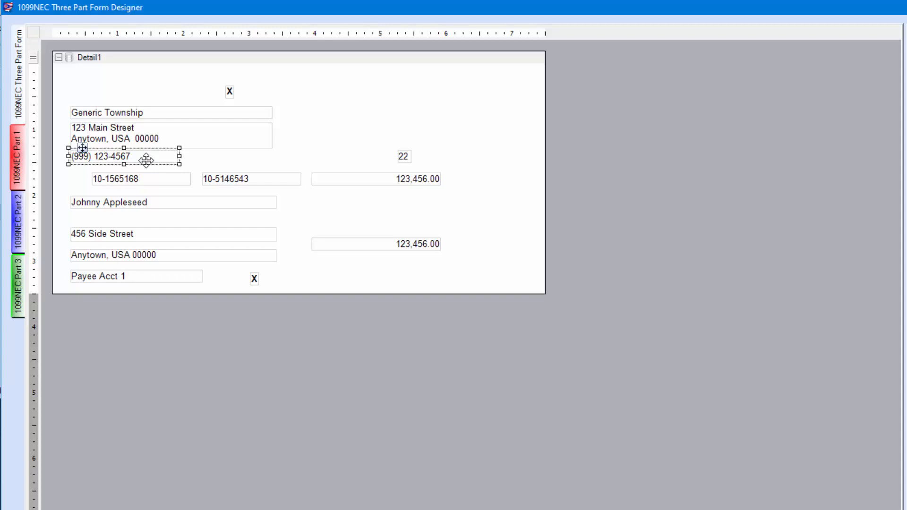
drag(146, 157, 149, 151)
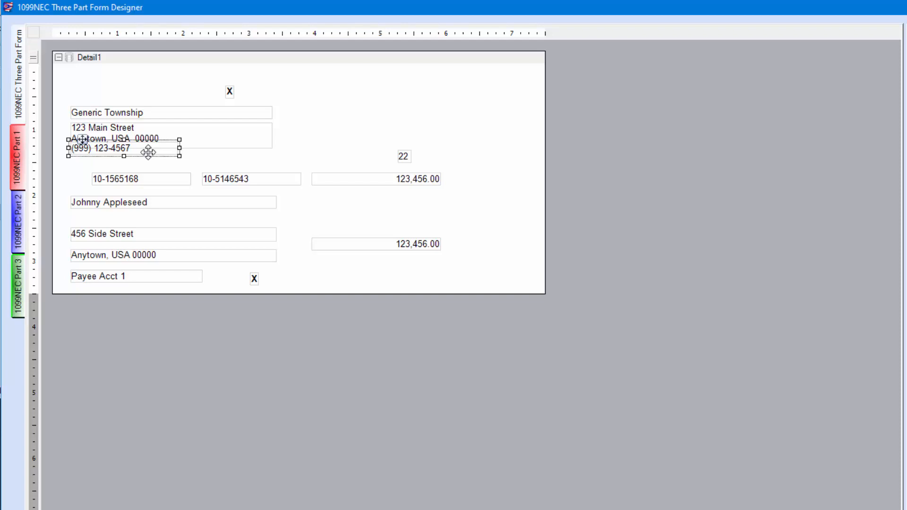
drag(147, 152, 147, 156)
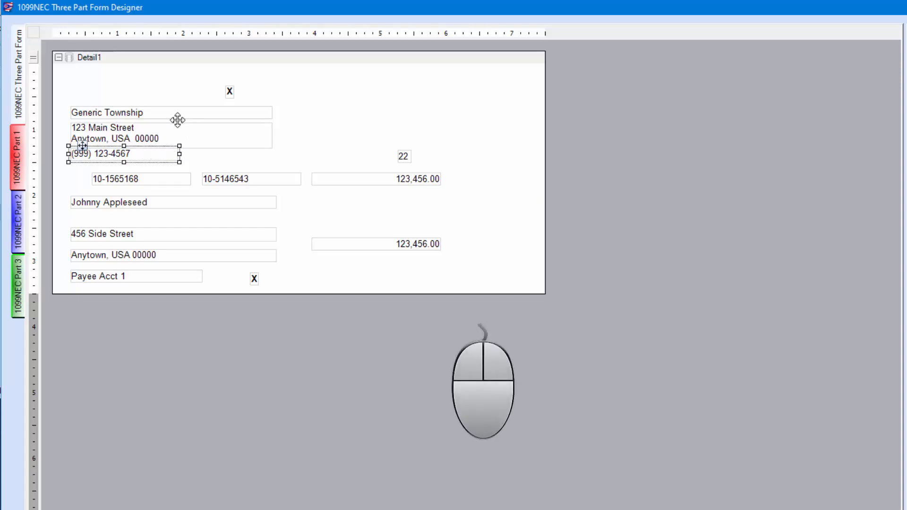
Select the township name, address and phone fields together and move them slightly upward as a group on Part 1
click(149, 112)
drag(149, 113, 260, 121)
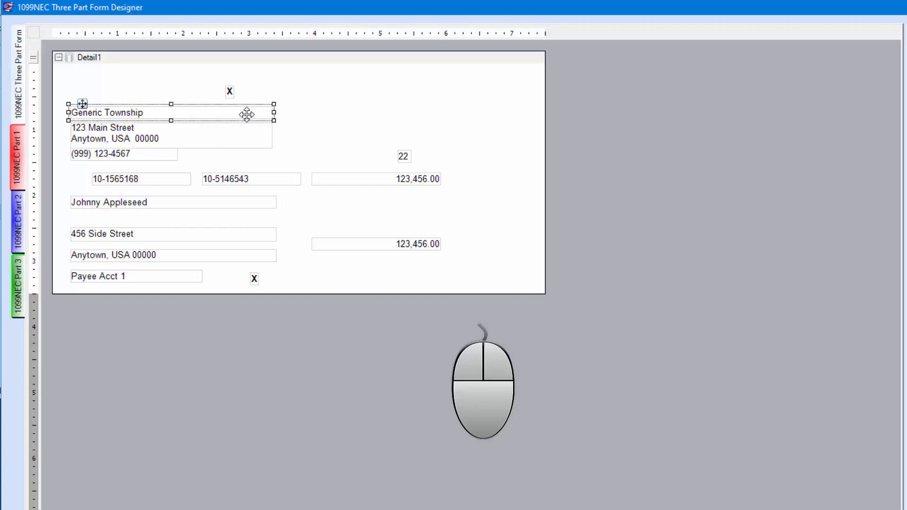
key(ctrl)
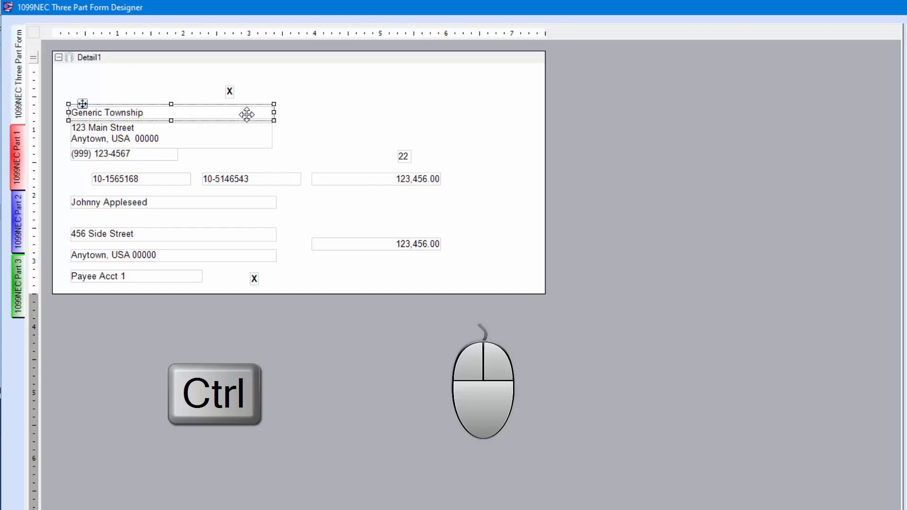
ctrl+click(204, 136)
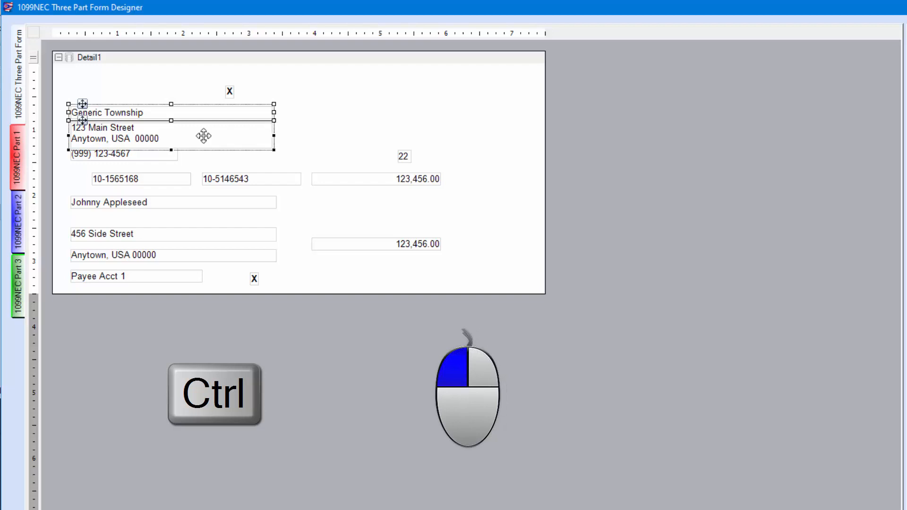
ctrl+click(148, 155)
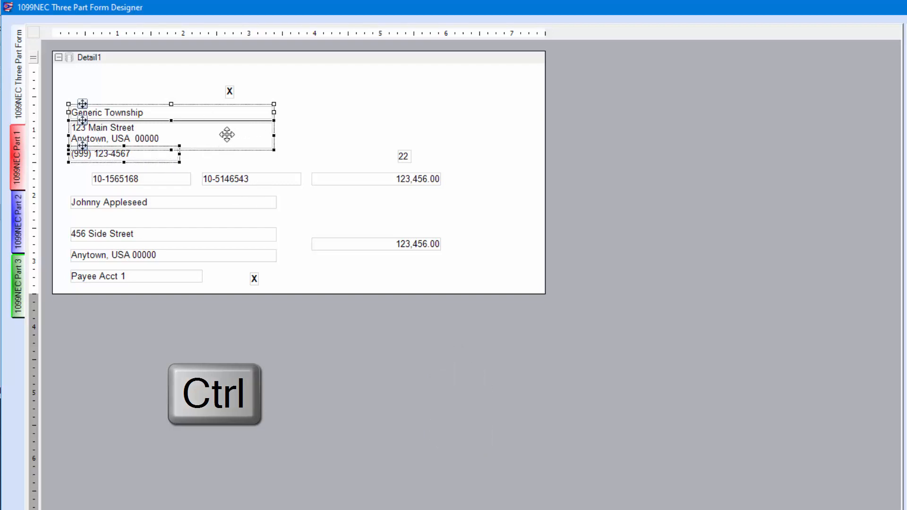
click(176, 129)
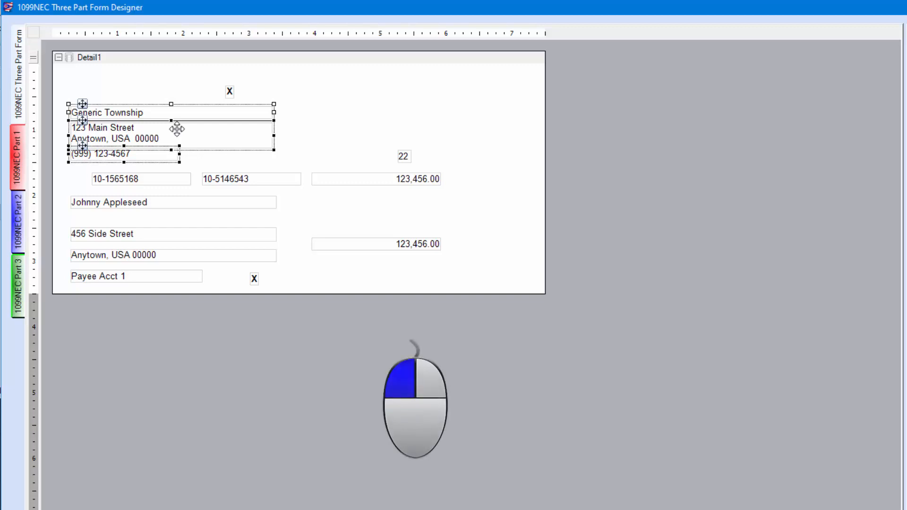
click(176, 129)
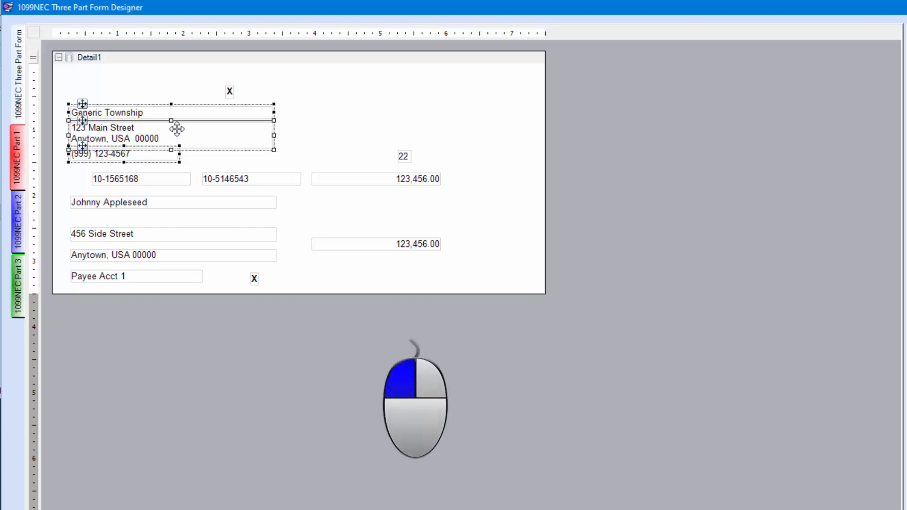
mouse_move(177, 129)
mouse_down()
mouse_move(176, 136)
mouse_move(178, 126)
mouse_up()
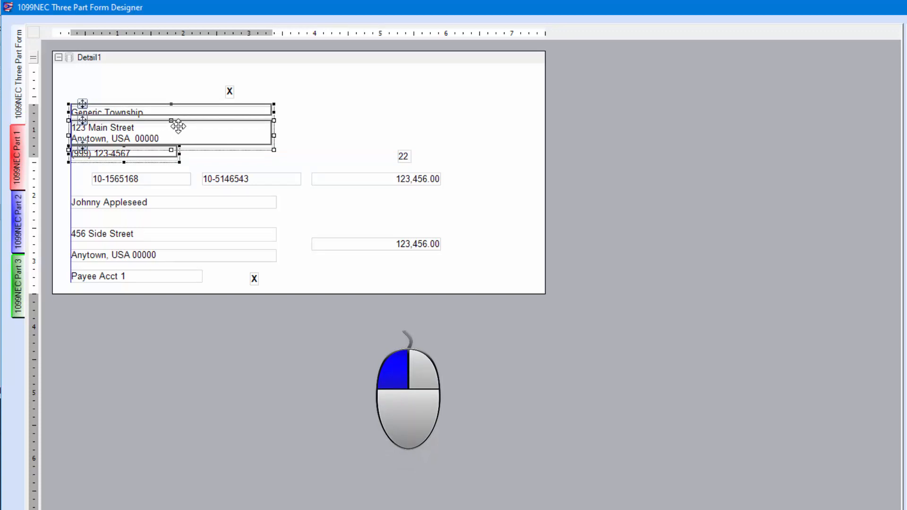
drag(178, 126, 178, 126)
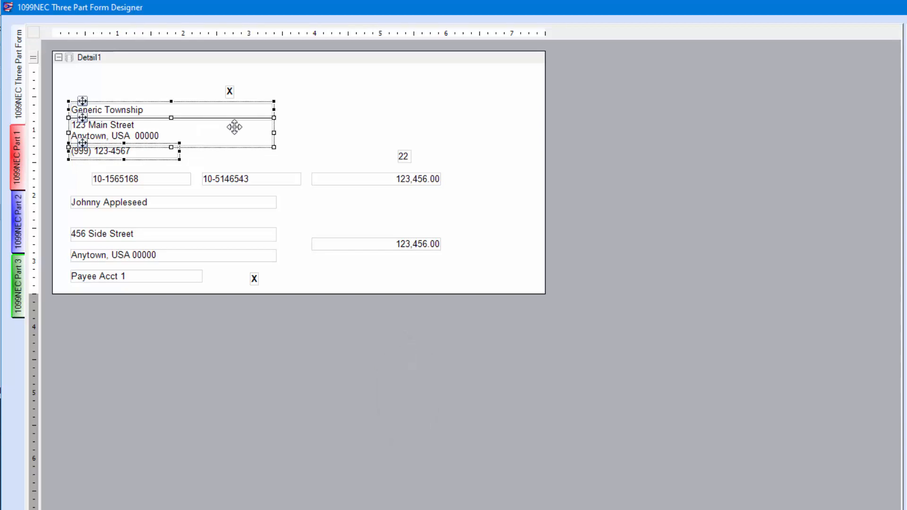
click(290, 133)
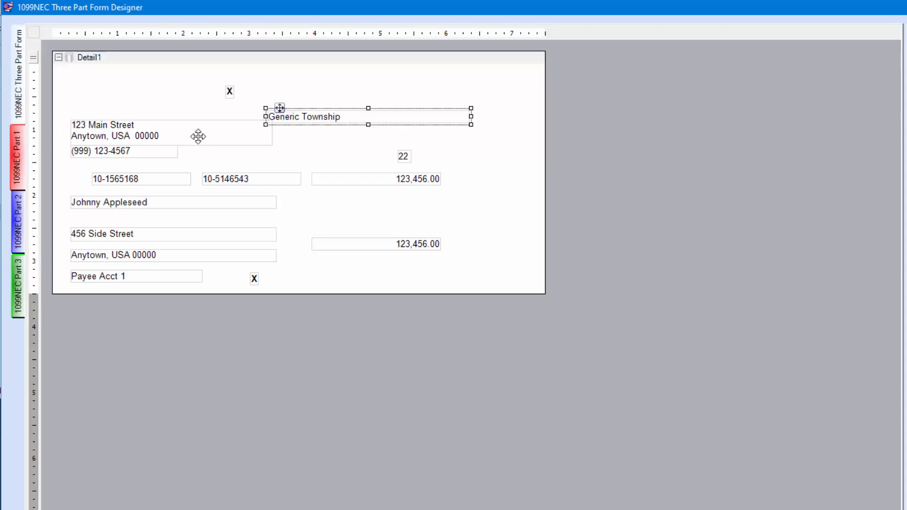
Scatter the township name, payee name and recipient tax ID fields to misaligned places across the Part 1 layout
click(197, 136)
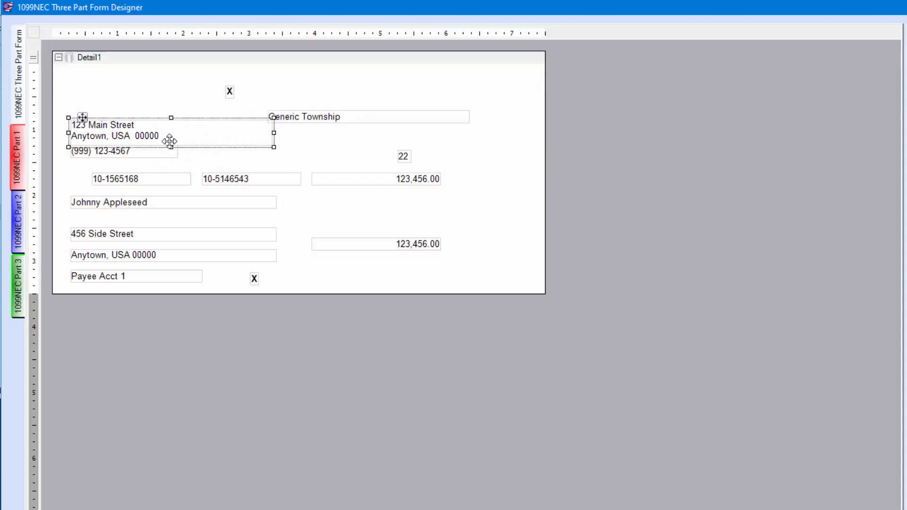
click(159, 205)
drag(160, 204, 440, 106)
drag(257, 184, 430, 255)
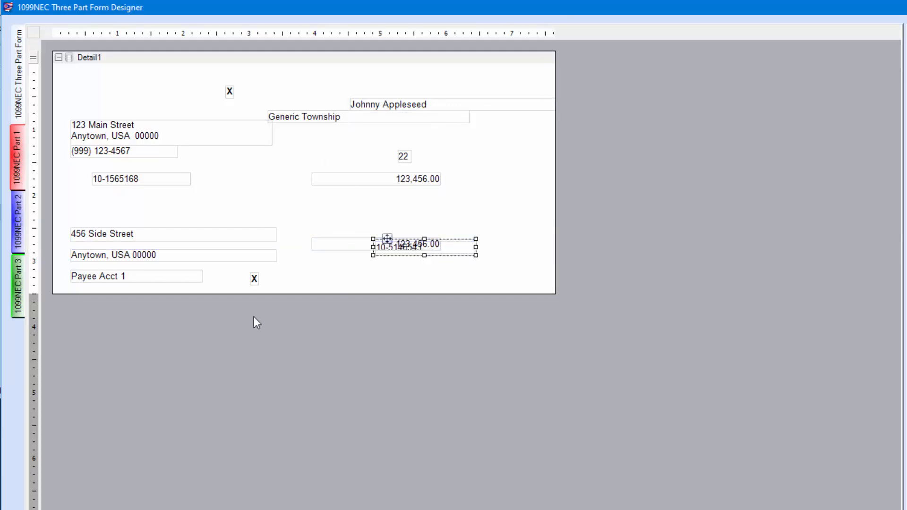
click(509, 196)
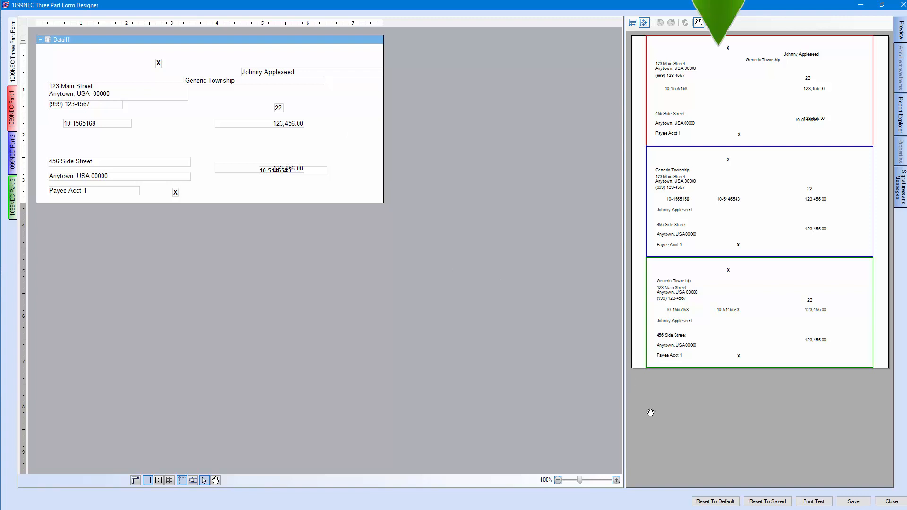
Reset the 1099-NEC form layout to its default and print a test page
click(716, 501)
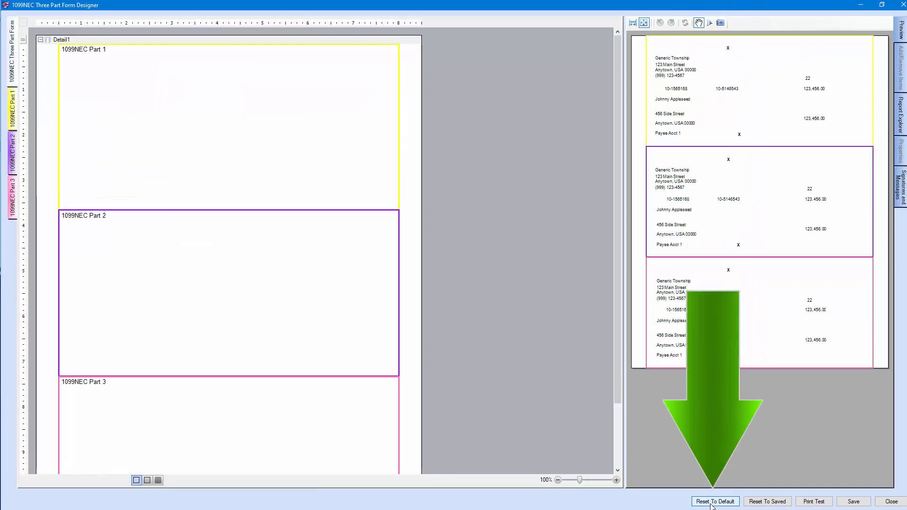
click(13, 116)
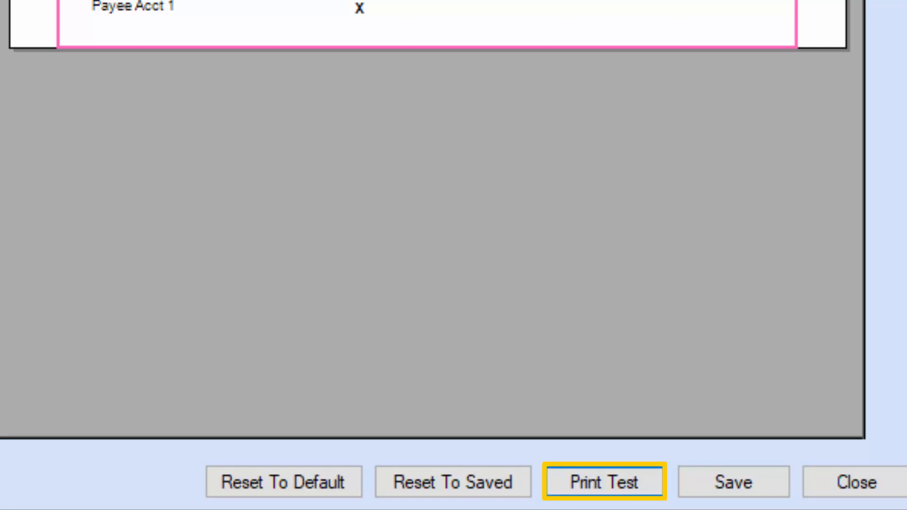
click(616, 478)
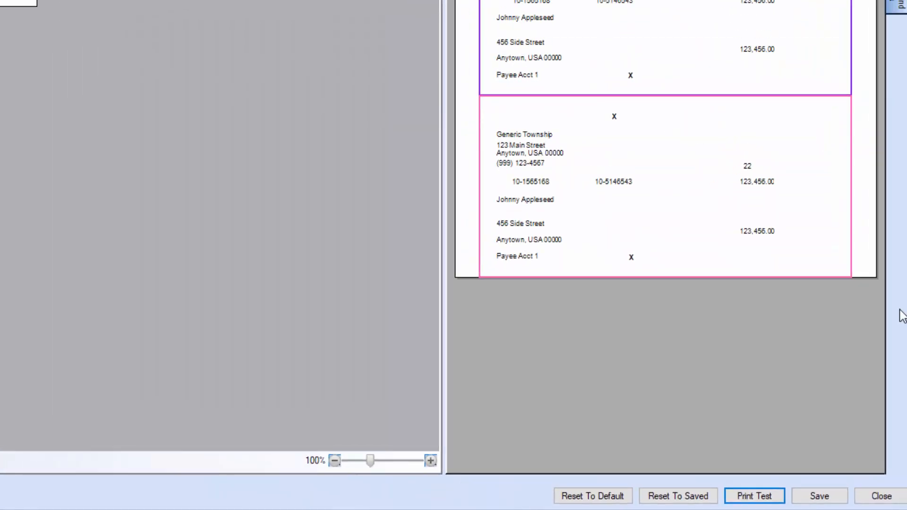
Save the 1099-NEC form layout, close the designer and save the Entity Setup changes
click(830, 500)
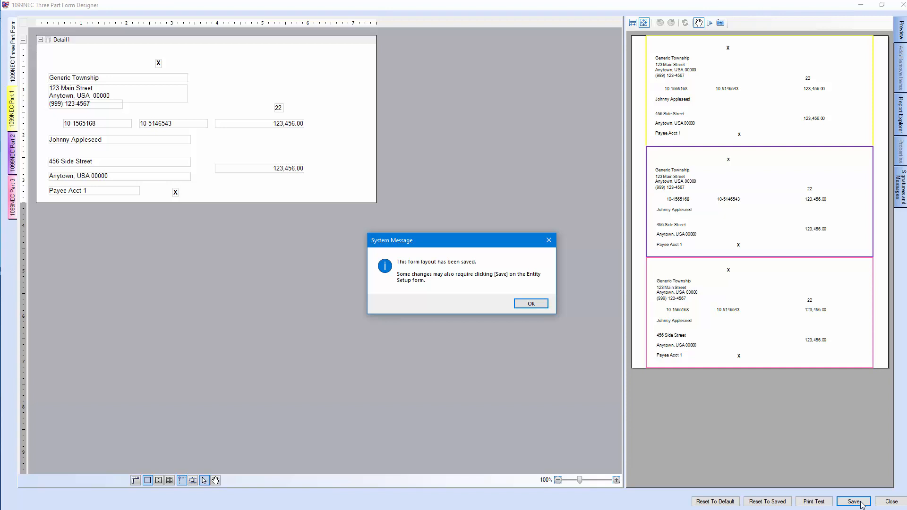
click(533, 306)
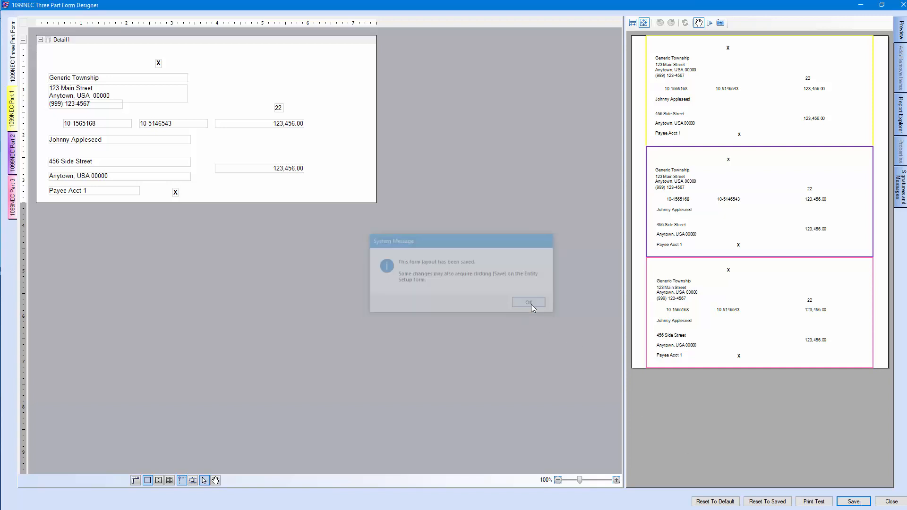
click(891, 502)
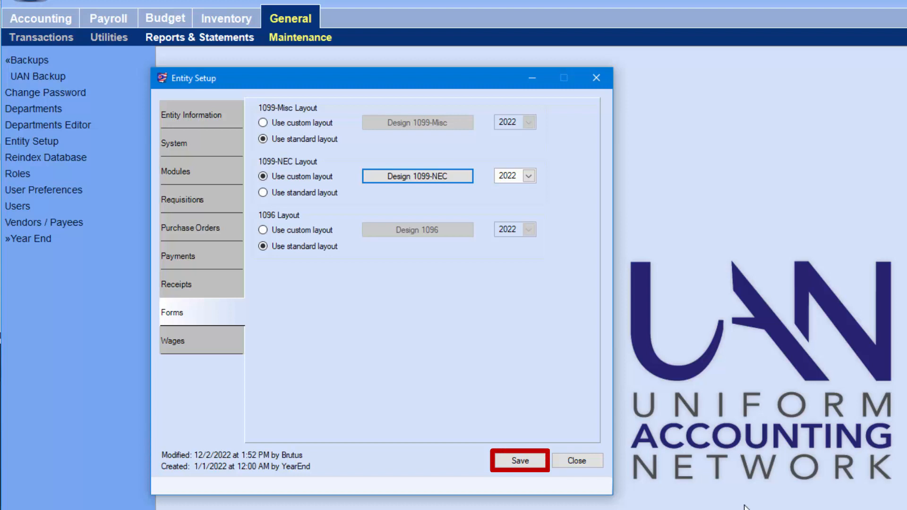
click(517, 463)
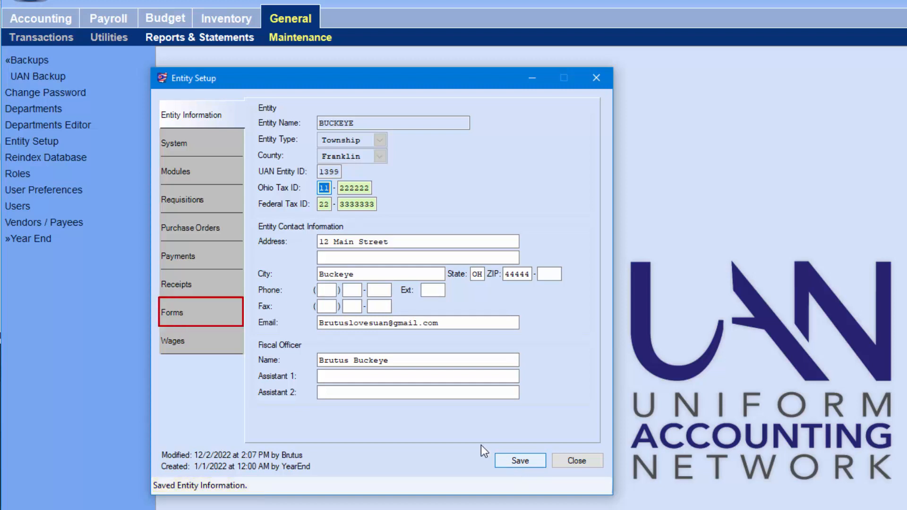
Return to the Forms settings and switch the 1099-NEC form to the standard layout and back to the custom layout
click(203, 313)
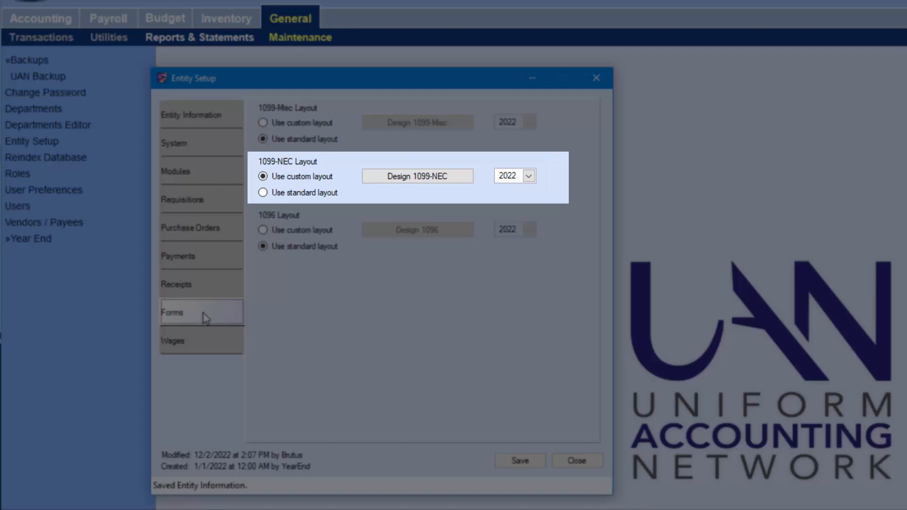
click(266, 194)
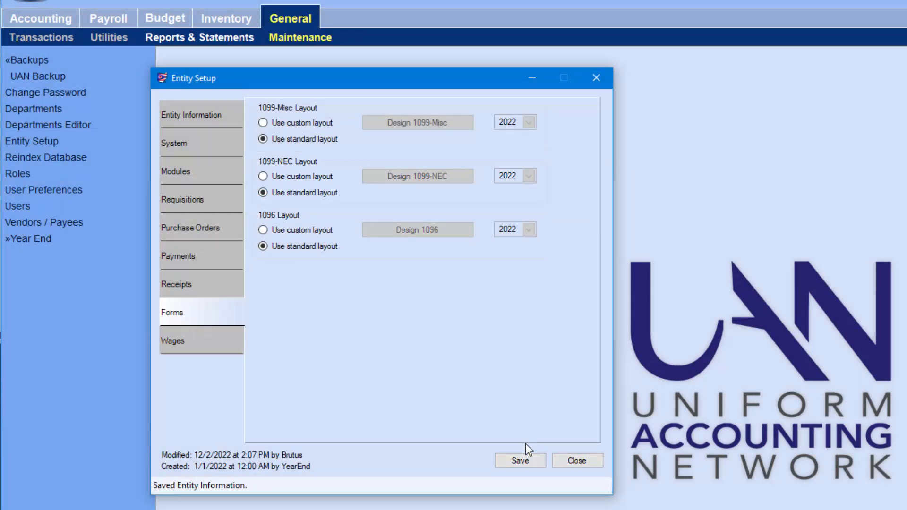
click(263, 177)
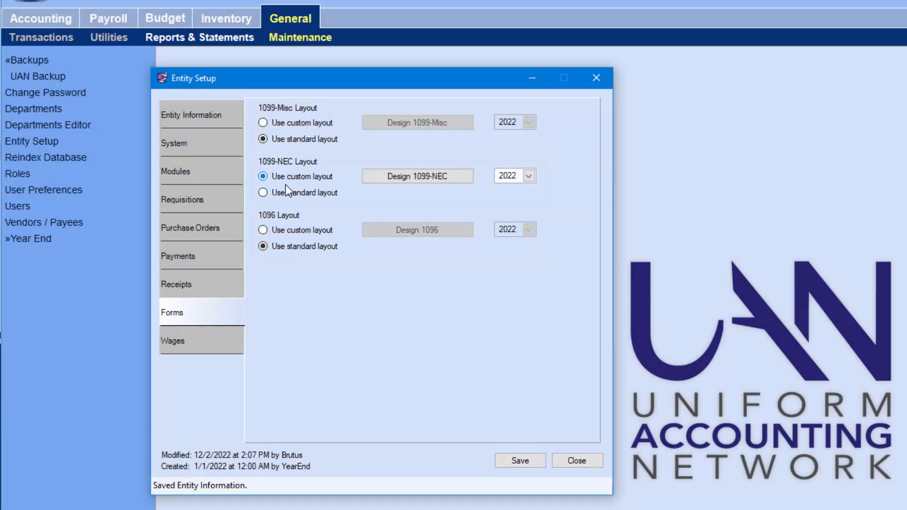